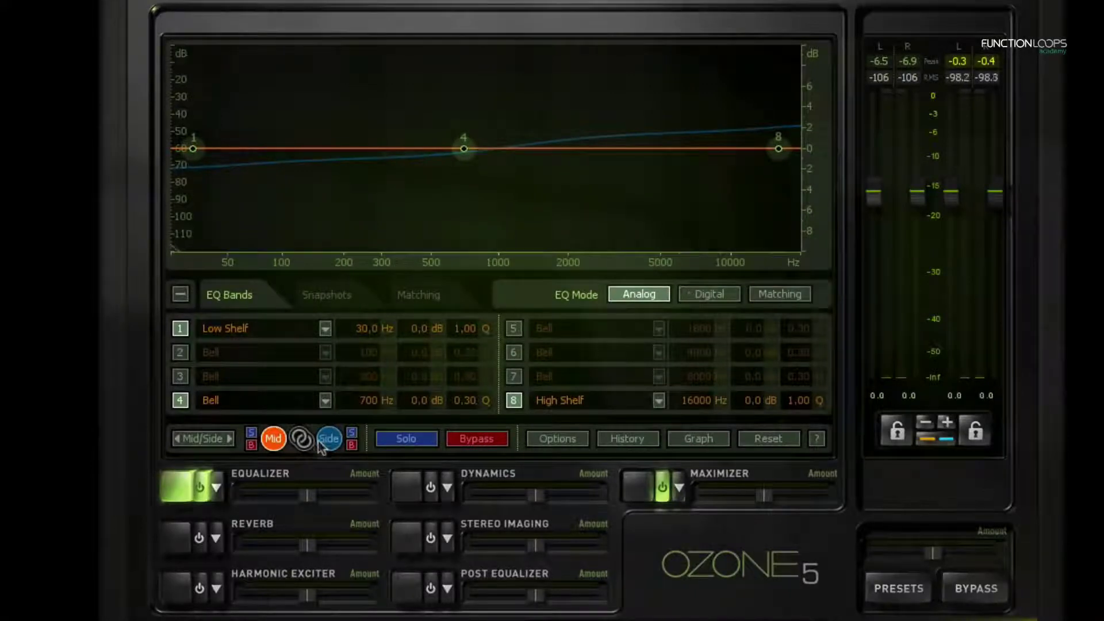
- Reset the Side EQ curve to flat at 0.0 dB, then go back to the Mid channel
{"action": "left_click", "coordinate": [328, 440]}
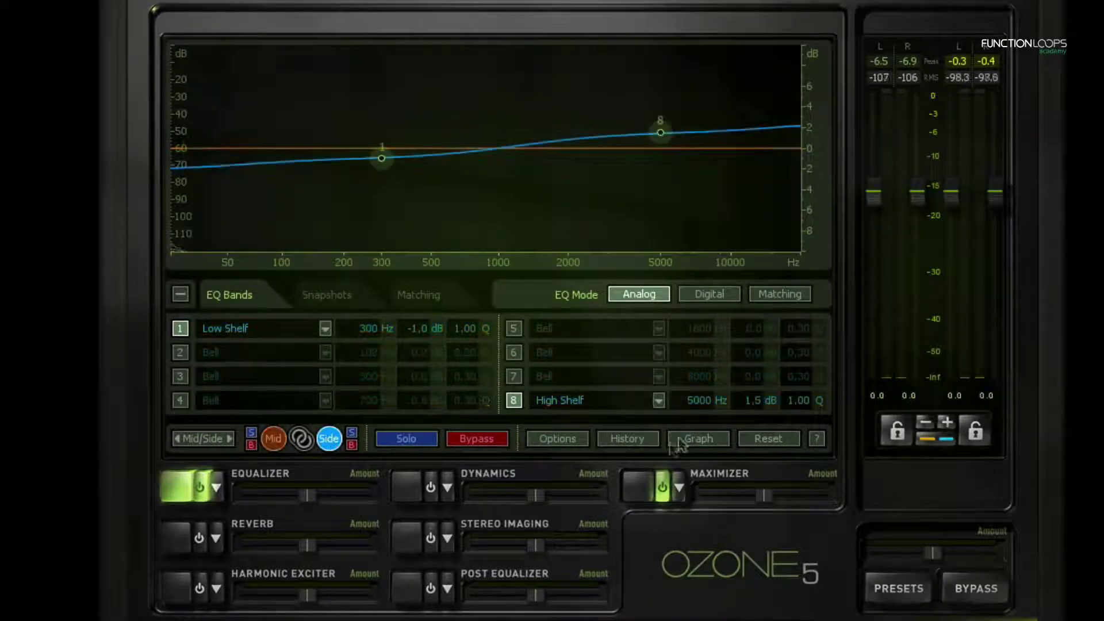
{"action": "left_click", "coordinate": [763, 442]}
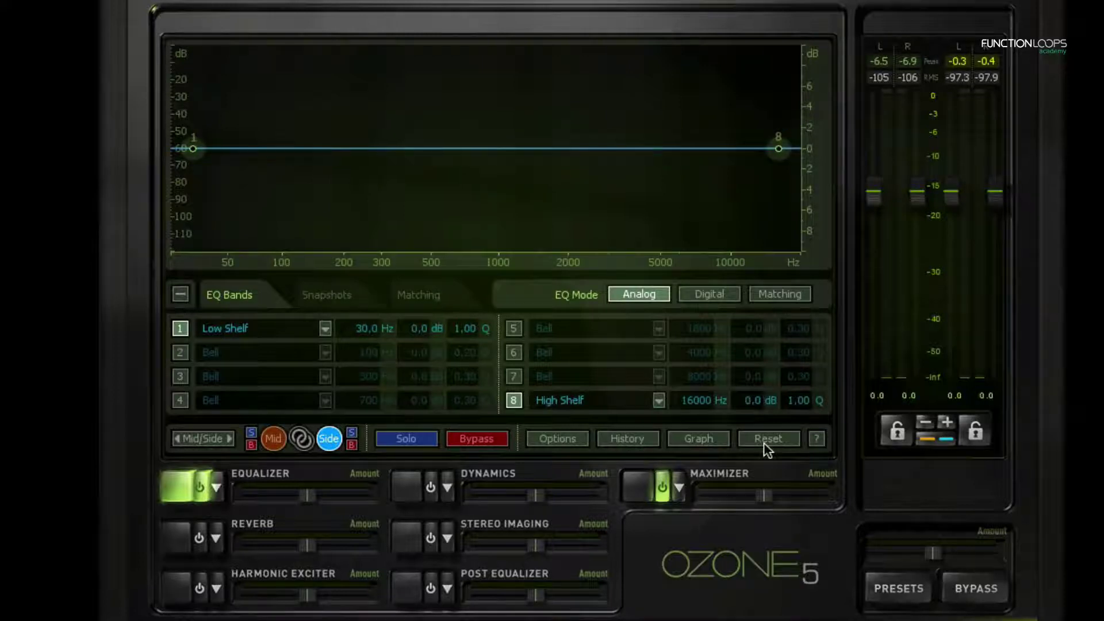
{"action": "left_click", "coordinate": [271, 440]}
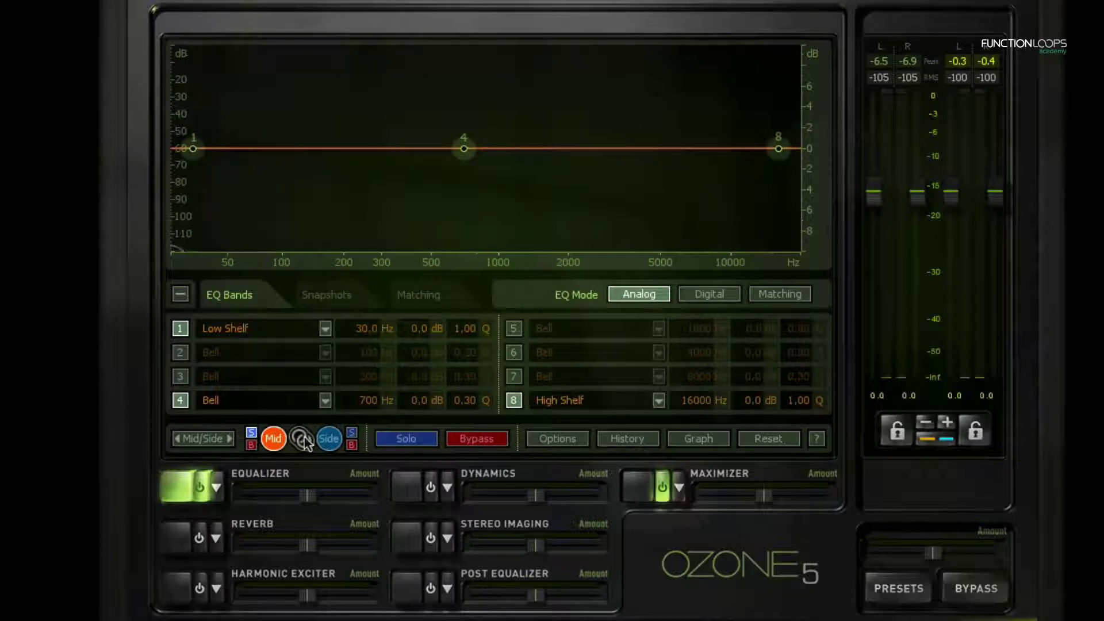
{"action": "key", "text": "space"}
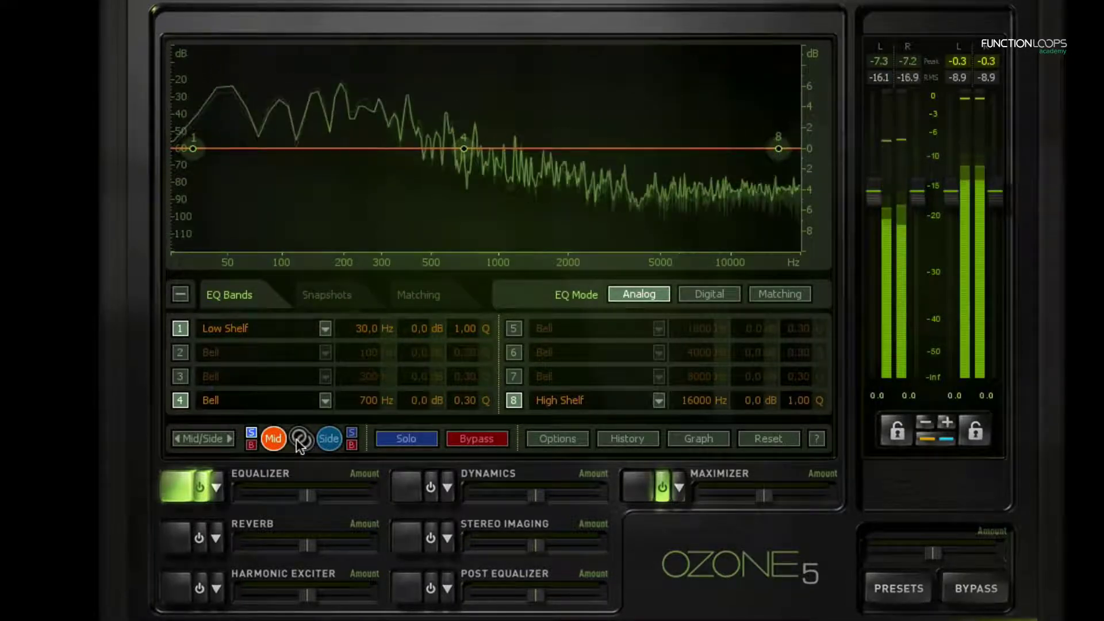
{"action": "left_click", "coordinate": [251, 435]}
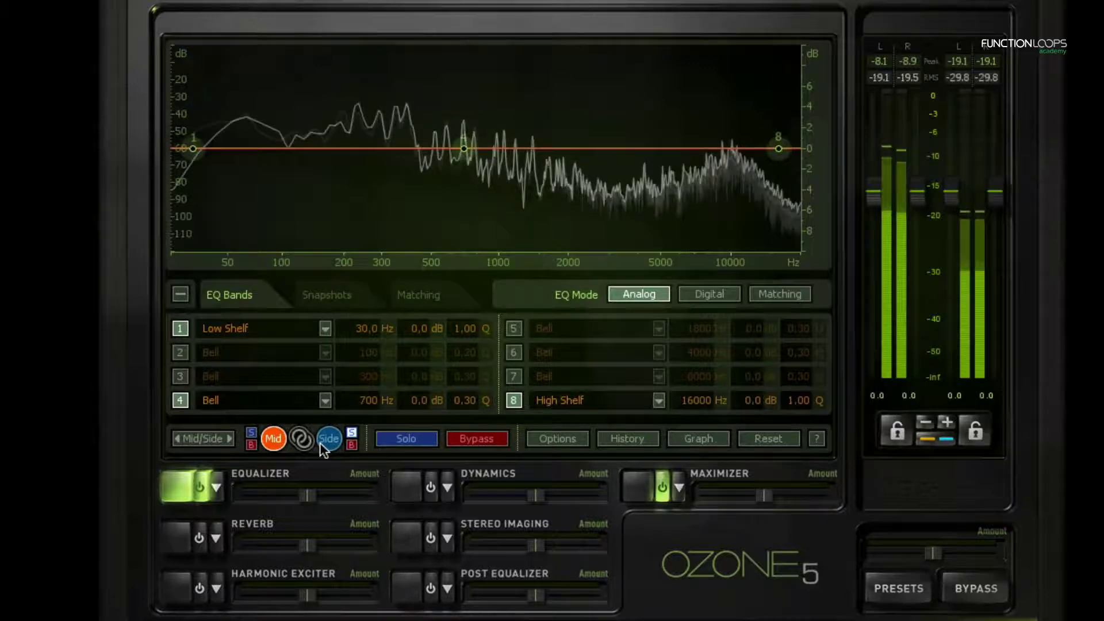
{"action": "left_click", "coordinate": [350, 433]}
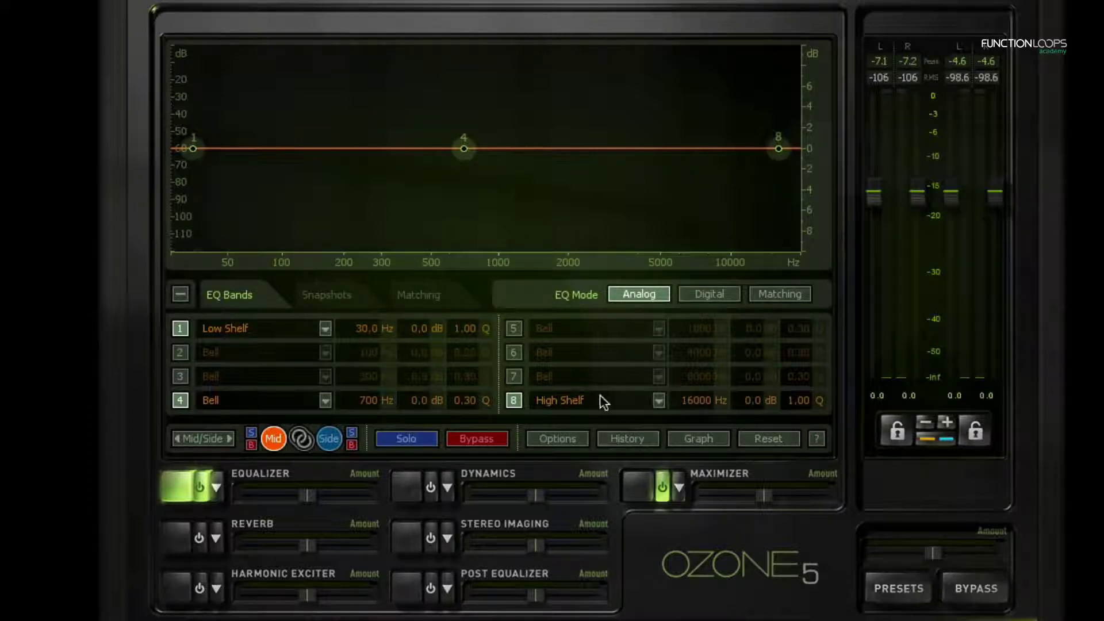
- Set the Mid channel's band 8 high shelf to 6000 Hz with a -1.5 dB cut
{"action": "double_click", "coordinate": [695, 403]}
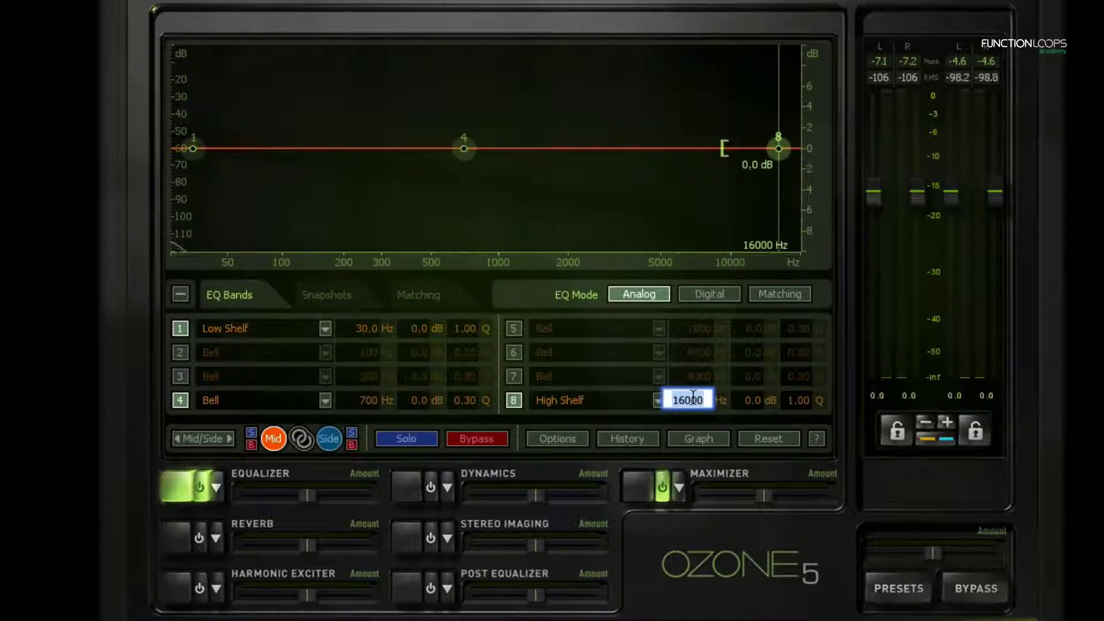
{"action": "type", "text": "6k"}
{"action": "key", "text": "Return"}
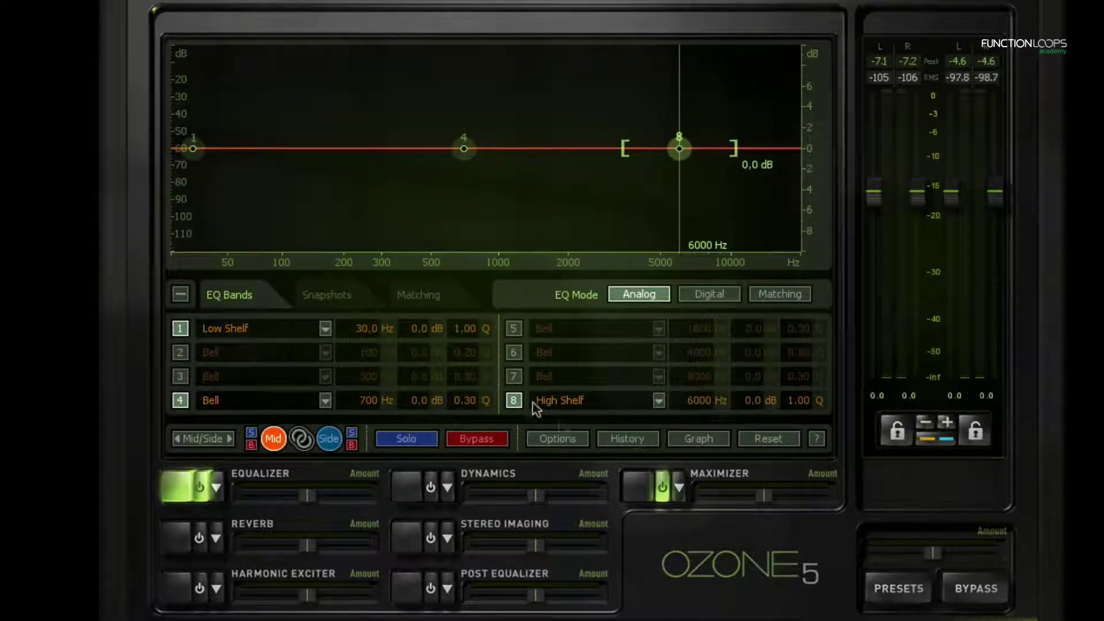
{"action": "double_click", "coordinate": [752, 402]}
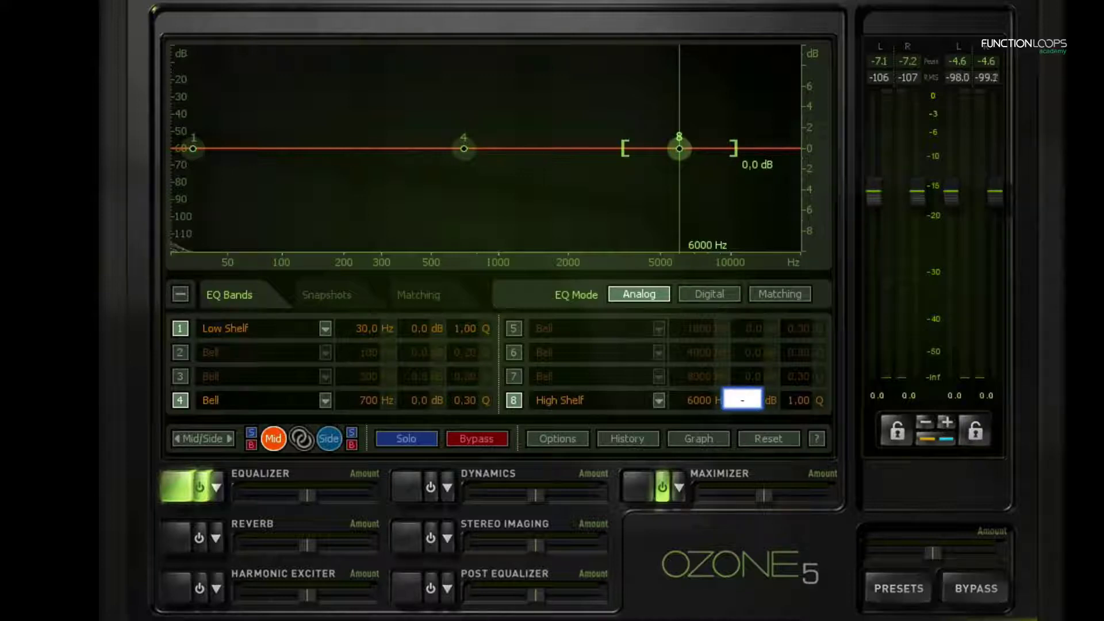
{"action": "key", "text": "Return"}
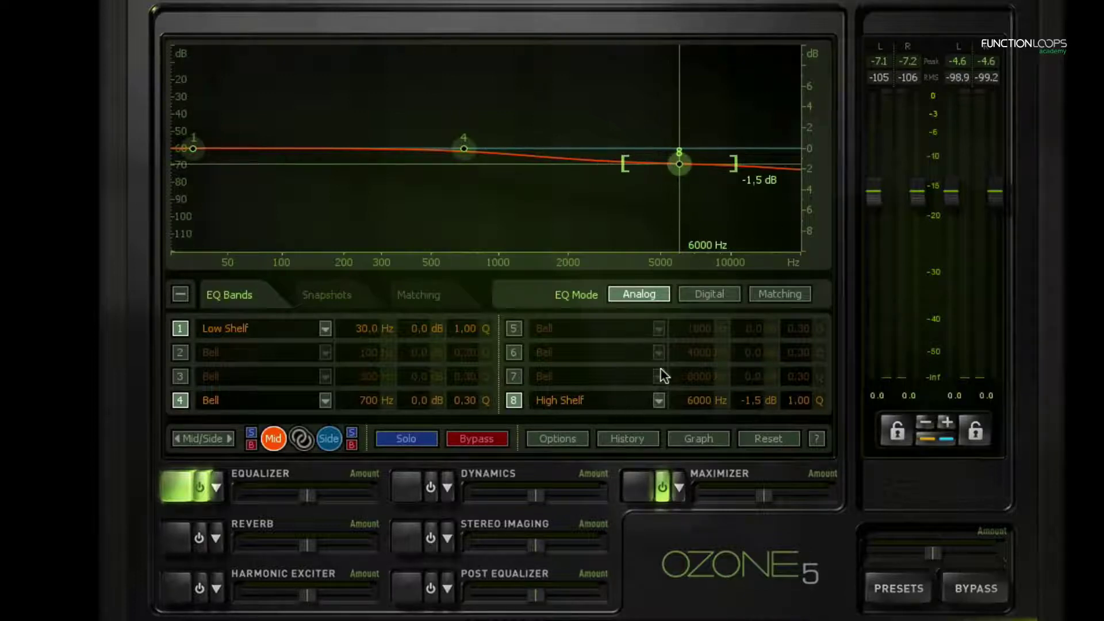
- Set the Side band 8 high shelf to 6000 Hz with +1.5 dB, then compare it against the Mid cut
{"action": "left_click", "coordinate": [329, 440]}
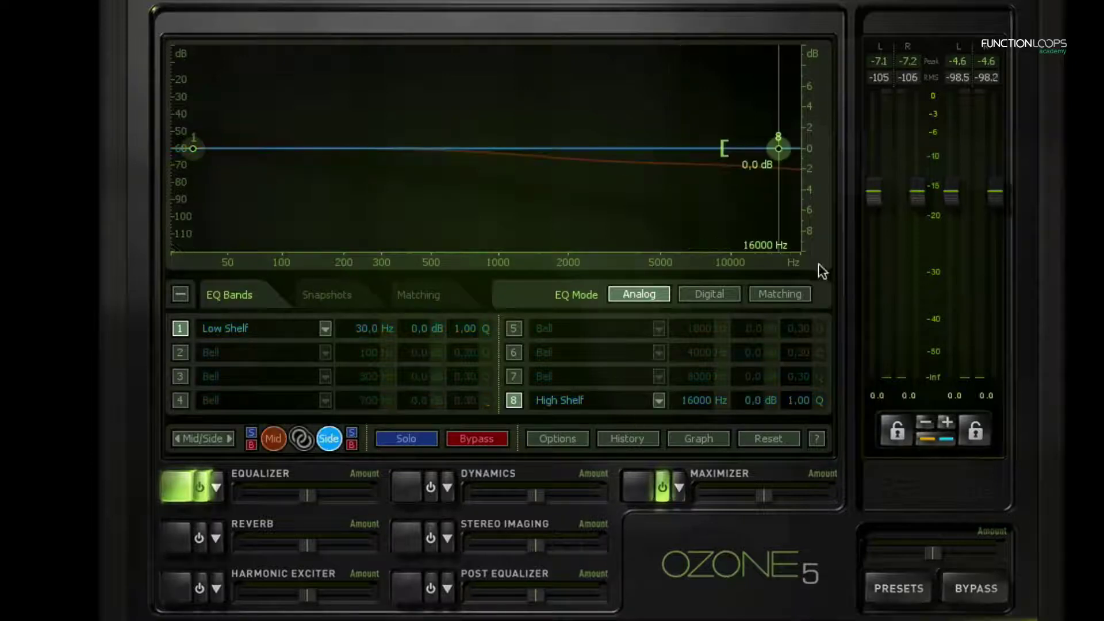
{"action": "left_click", "coordinate": [273, 439]}
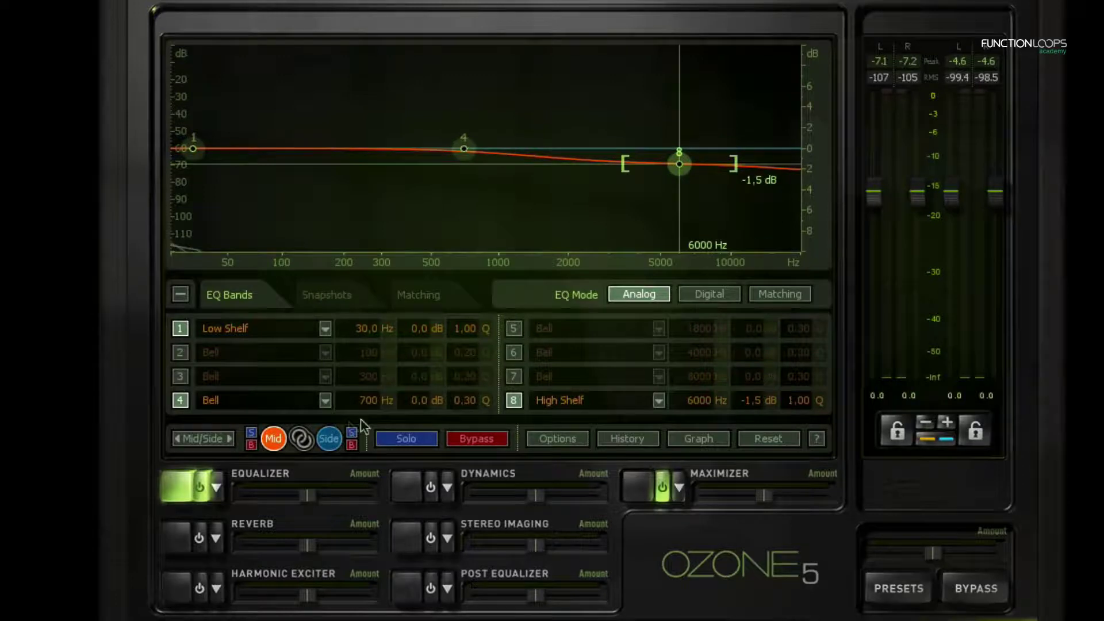
{"action": "left_click", "coordinate": [330, 439]}
{"action": "double_click", "coordinate": [702, 402]}
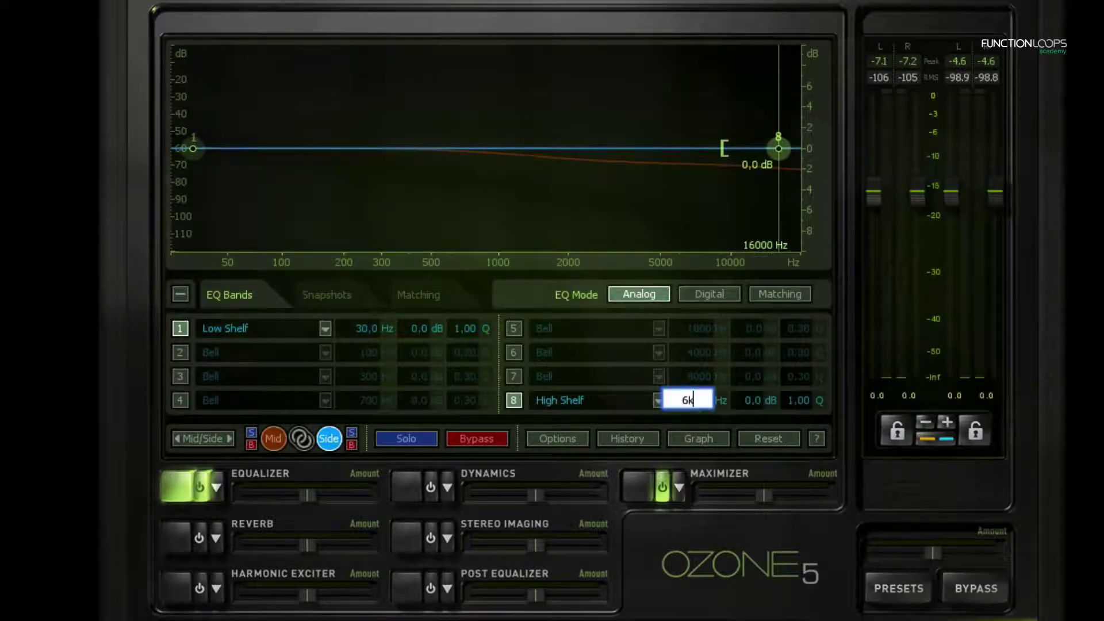
{"action": "key", "text": "Return"}
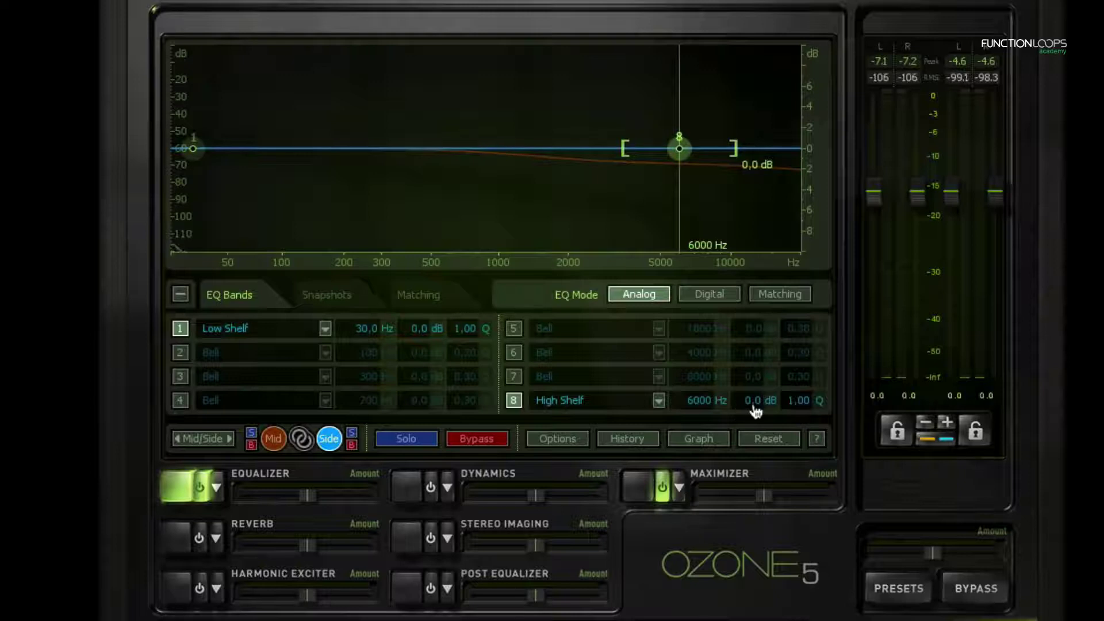
{"action": "double_click", "coordinate": [754, 402]}
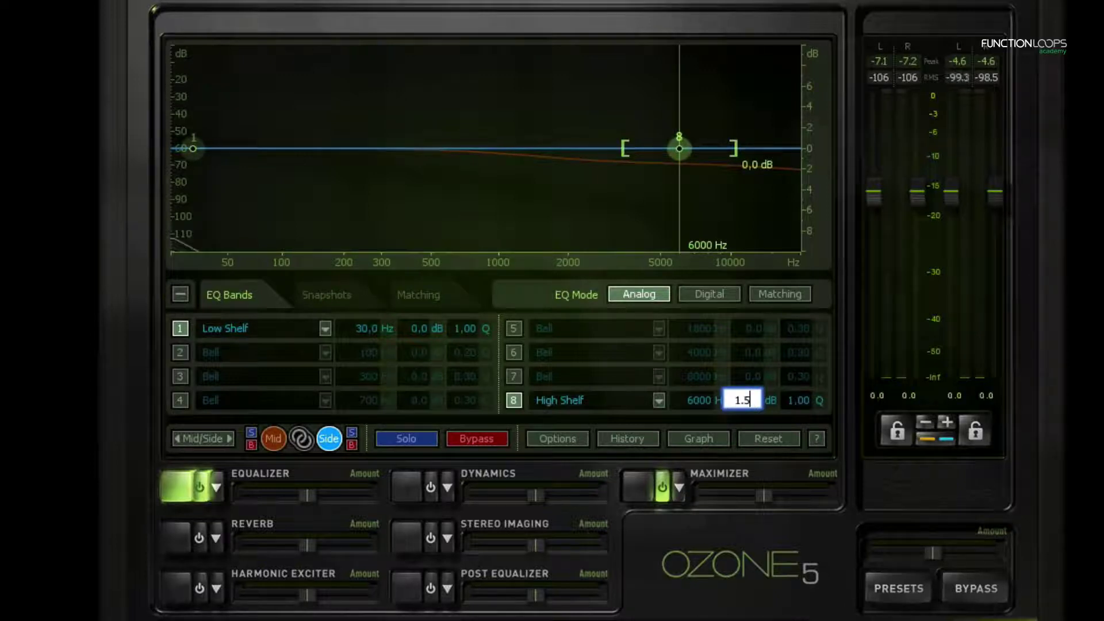
{"action": "type", "text": "1.5"}
{"action": "key", "text": "Return"}
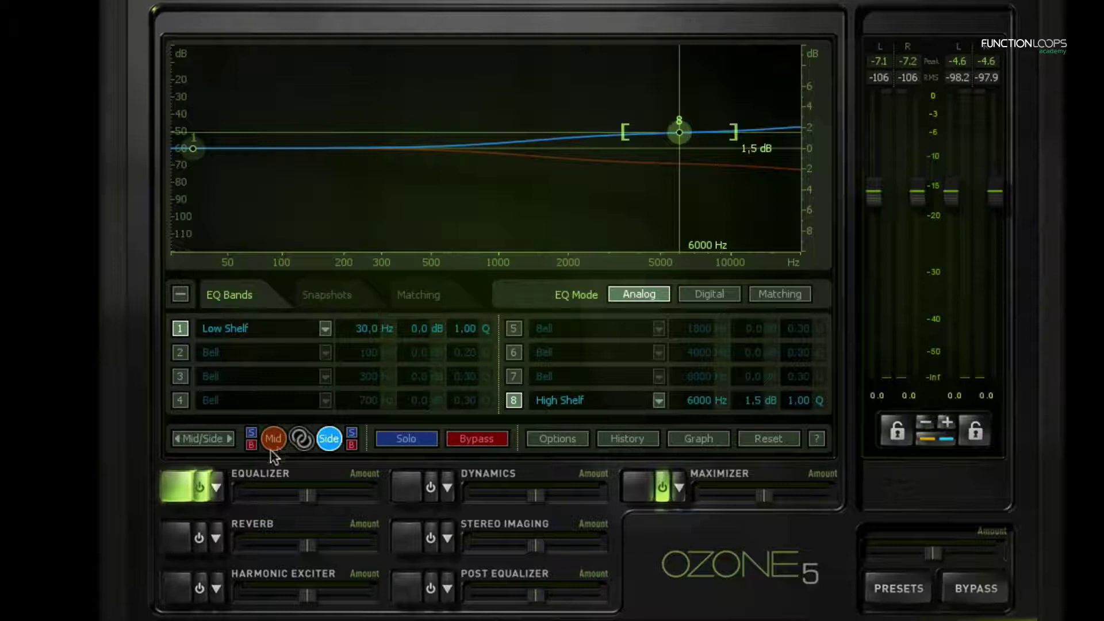
{"action": "left_click", "coordinate": [271, 441]}
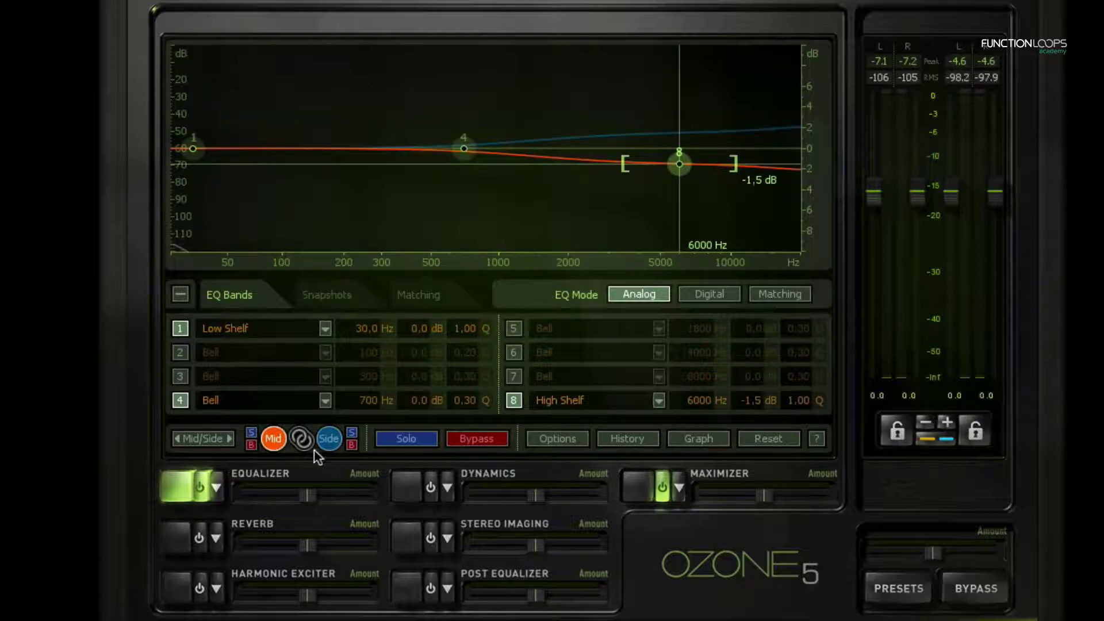
{"action": "left_click", "coordinate": [328, 442]}
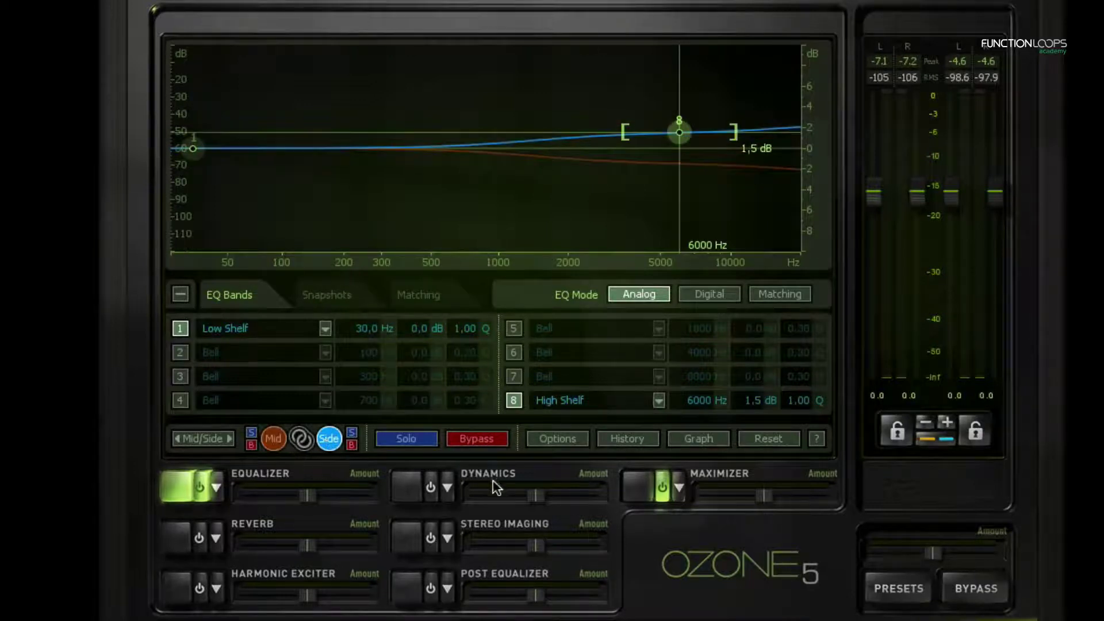
- Play the track and repeatedly toggle the EQ bypass to A/B the 6 kHz shelf moves
{"action": "key", "text": "space"}
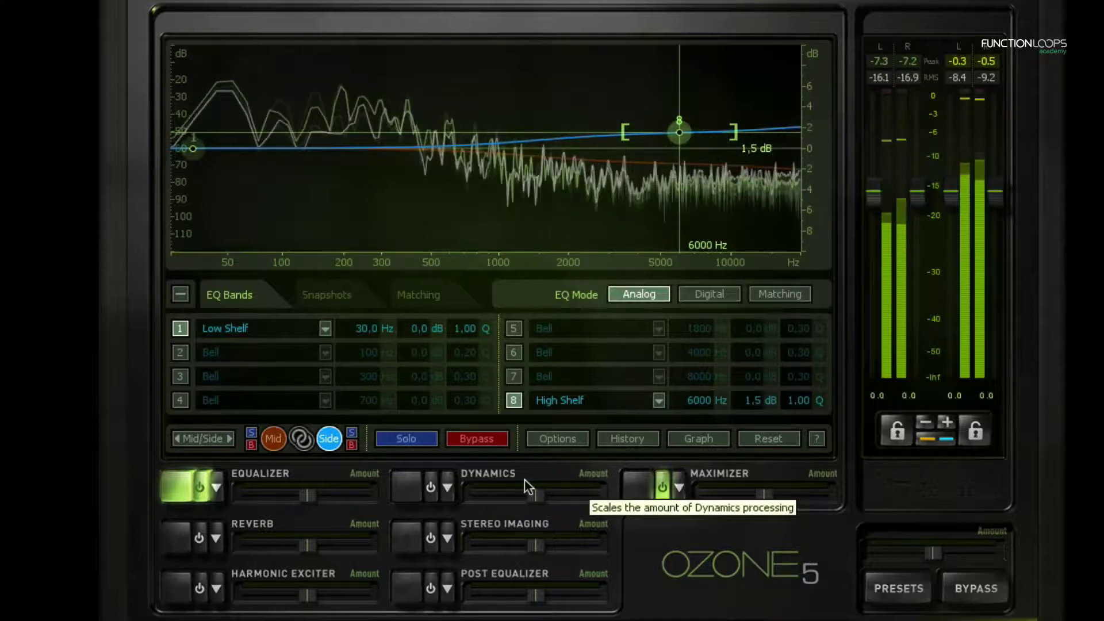
{"action": "left_click", "coordinate": [199, 487]}
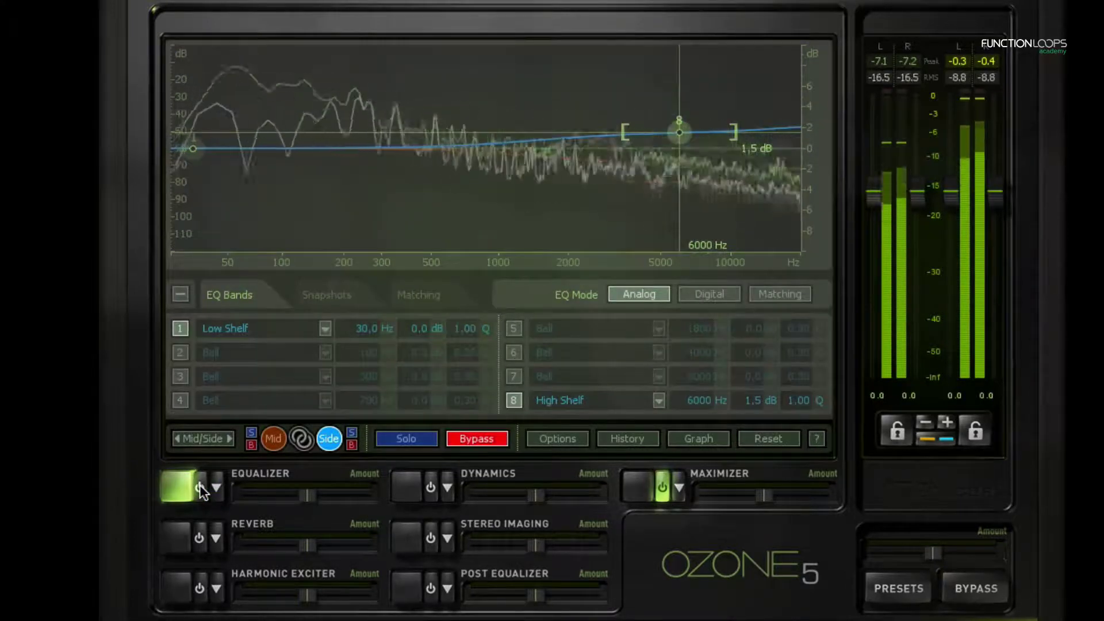
{"action": "left_click", "coordinate": [199, 486]}
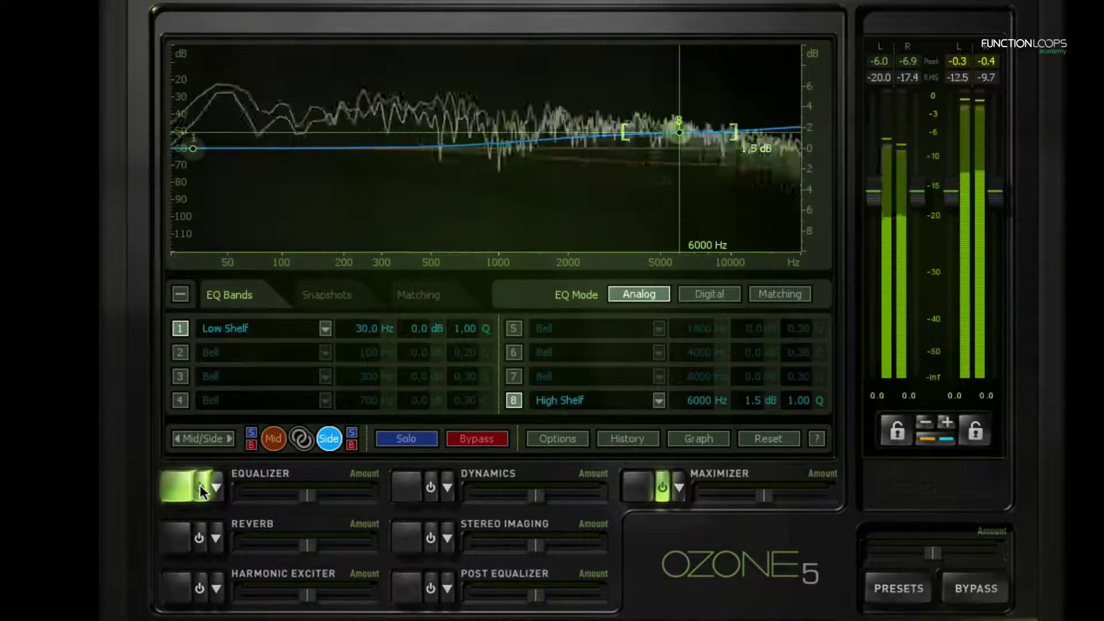
{"action": "left_click", "coordinate": [199, 485]}
{"action": "left_click", "coordinate": [199, 484]}
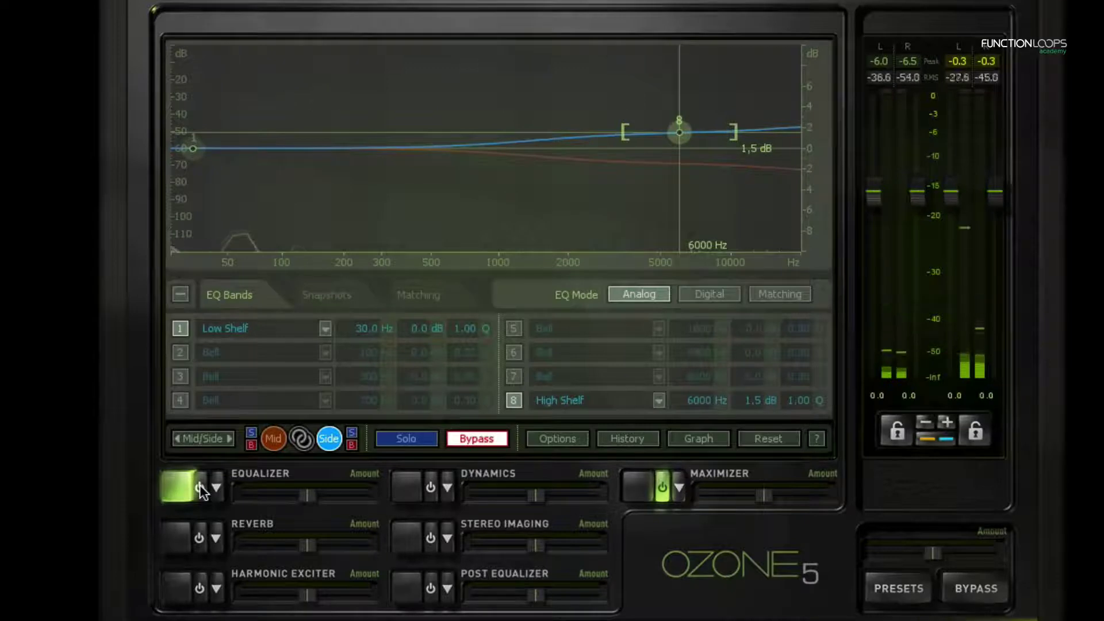
{"action": "left_click", "coordinate": [199, 484]}
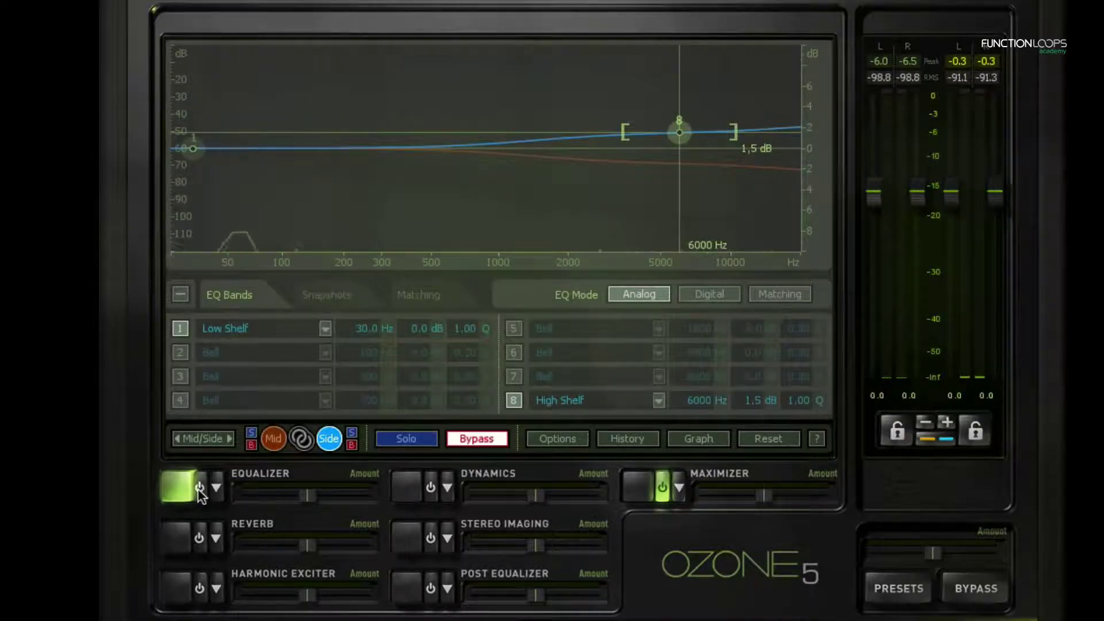
{"action": "left_click", "coordinate": [199, 486]}
{"action": "left_click", "coordinate": [199, 486]}
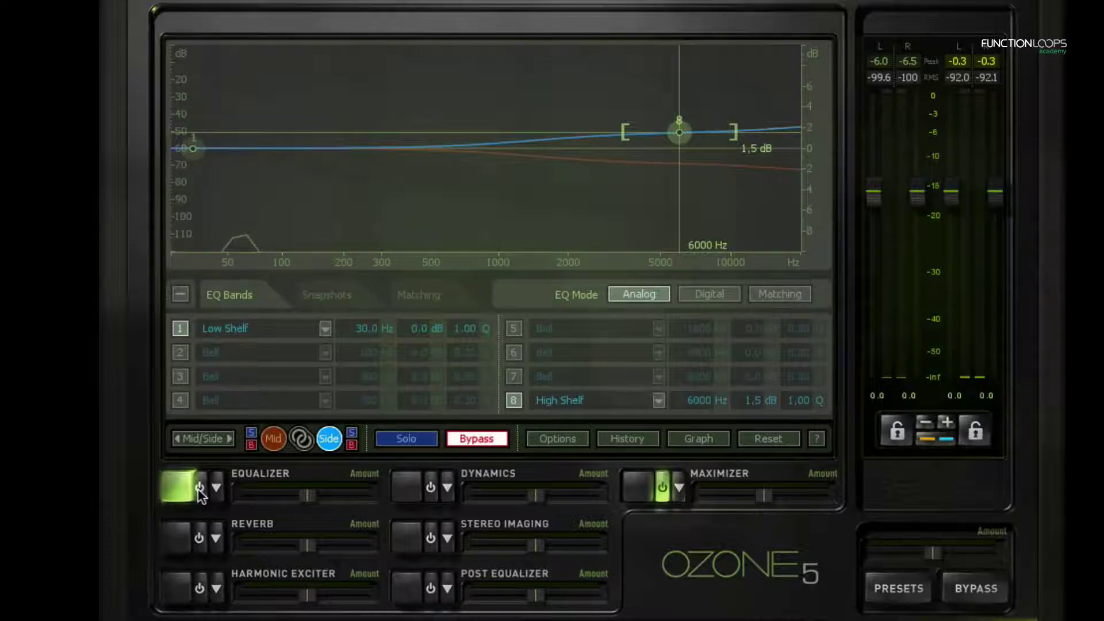
{"action": "left_click", "coordinate": [199, 487]}
{"action": "left_click", "coordinate": [199, 487]}
{"action": "left_click", "coordinate": [199, 487]}
{"action": "left_click", "coordinate": [199, 487]}
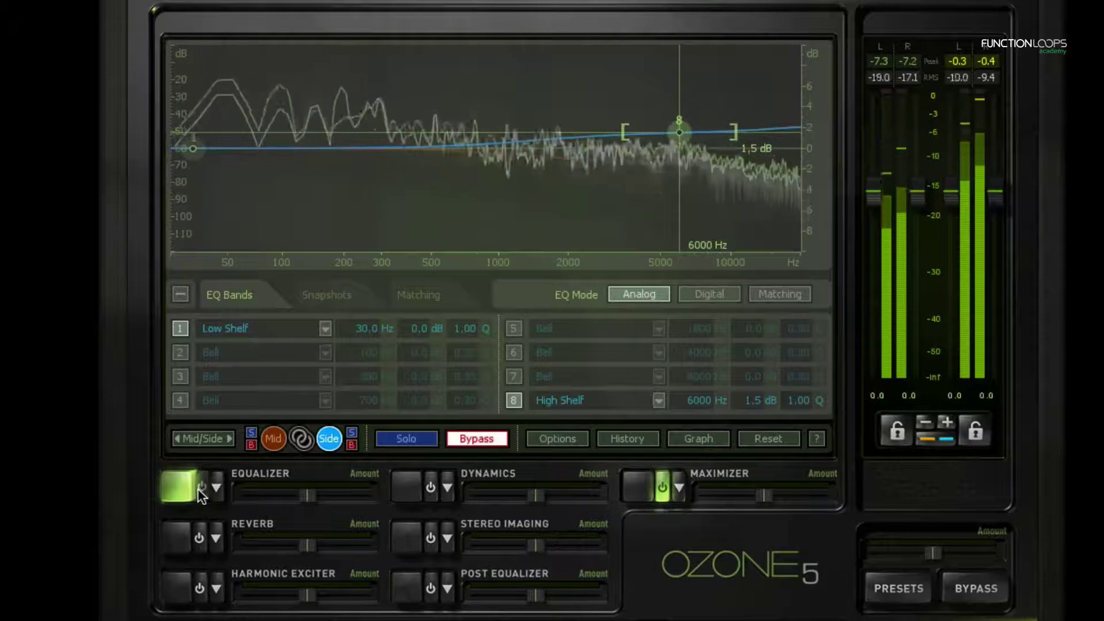
{"action": "left_click", "coordinate": [199, 487]}
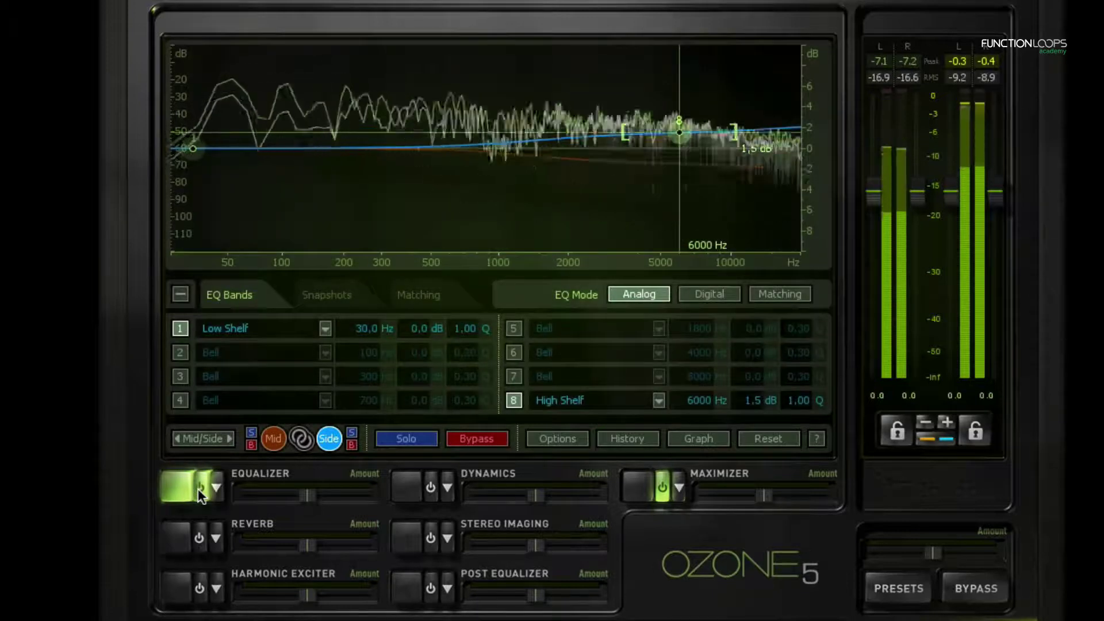
{"action": "left_click", "coordinate": [199, 487]}
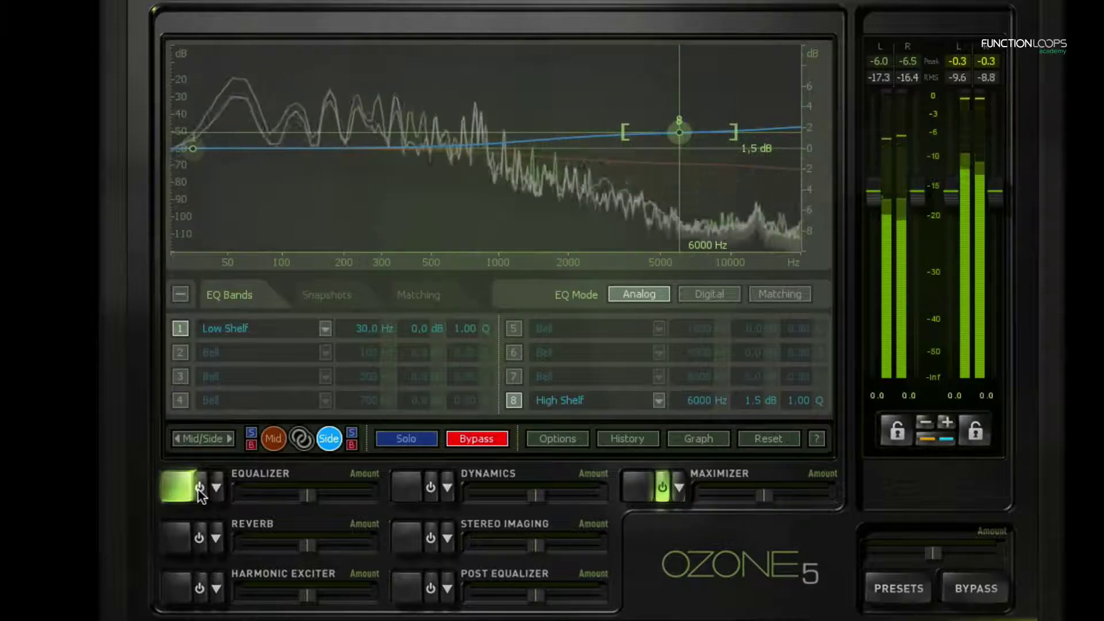
{"action": "left_click", "coordinate": [199, 487]}
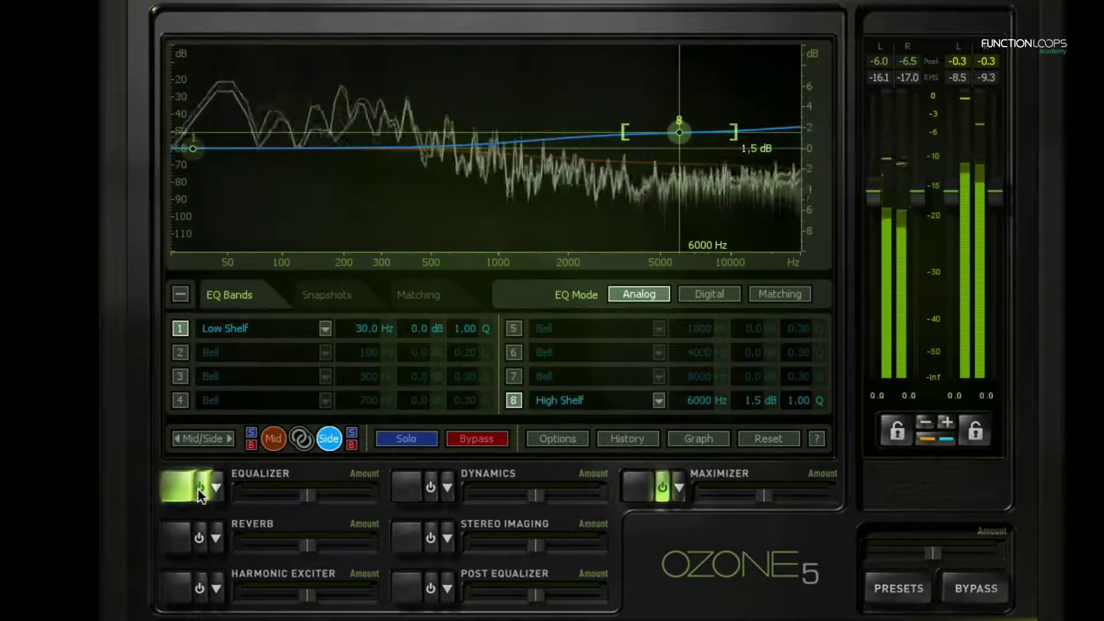
{"action": "left_click", "coordinate": [199, 487]}
{"action": "left_click", "coordinate": [199, 487]}
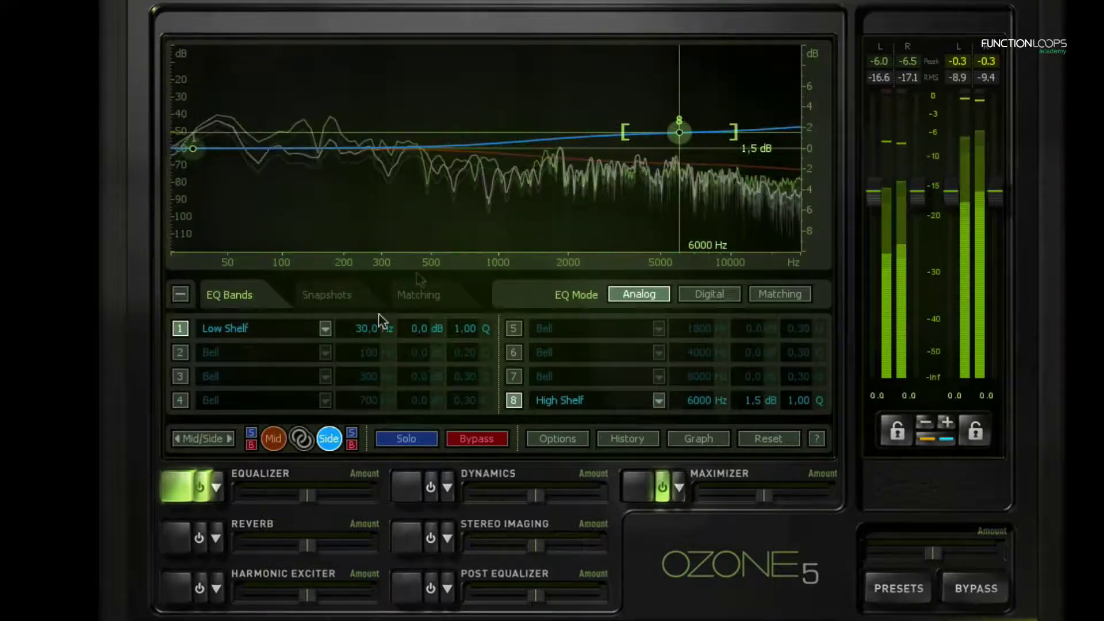
- Move the Mid band 1 low shelf to 130 Hz with a 0.3 dB boost
{"action": "left_click", "coordinate": [274, 439]}
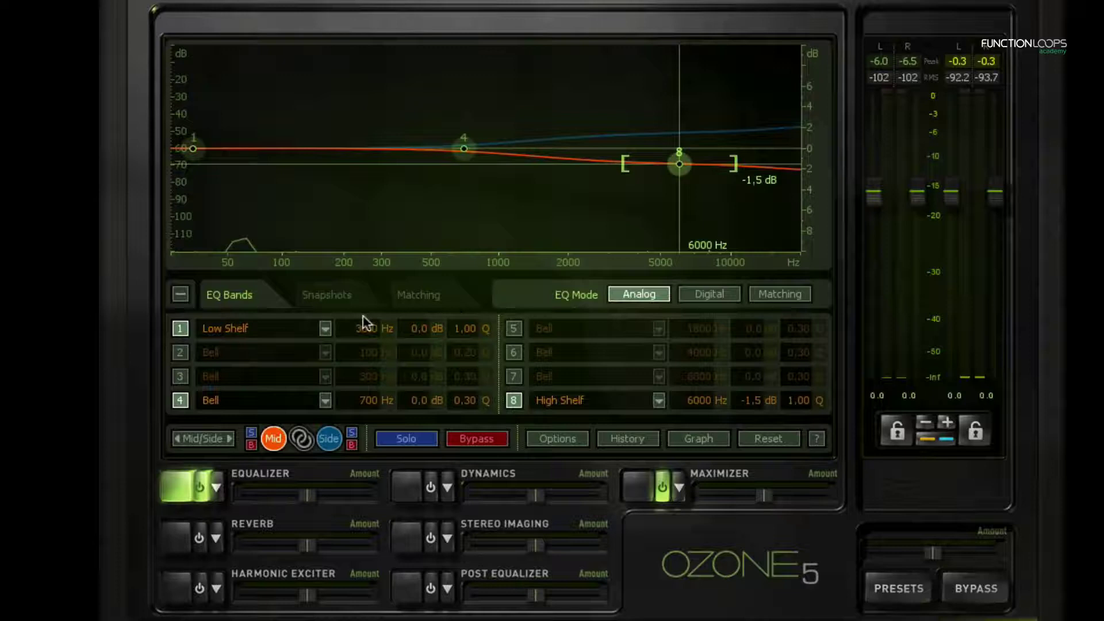
{"action": "double_click", "coordinate": [370, 333]}
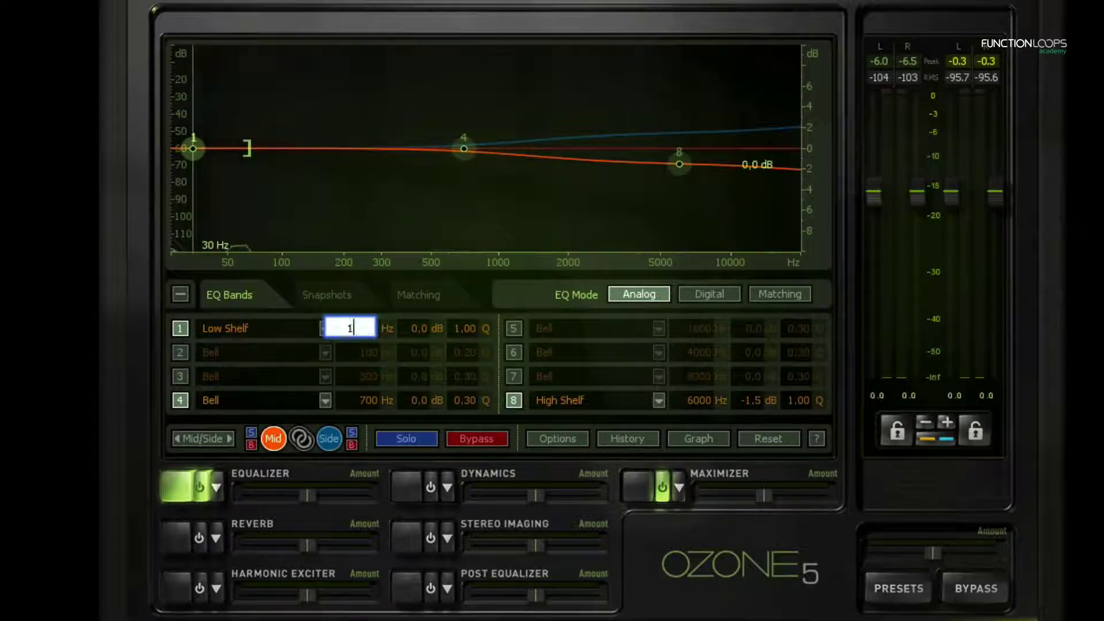
{"action": "key", "text": "Return"}
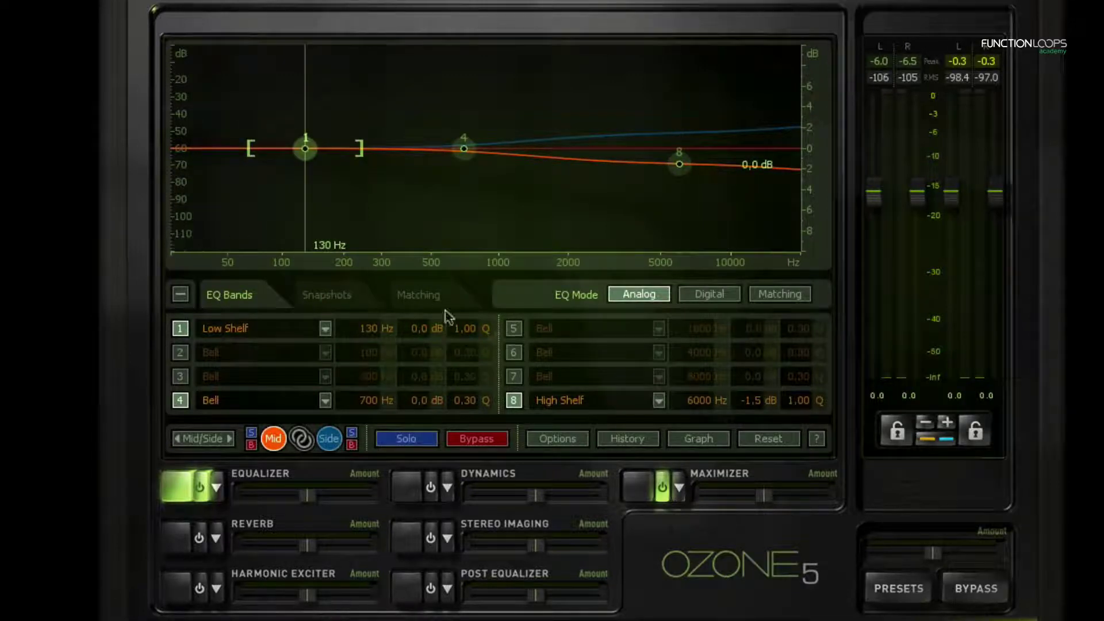
{"action": "double_click", "coordinate": [420, 330]}
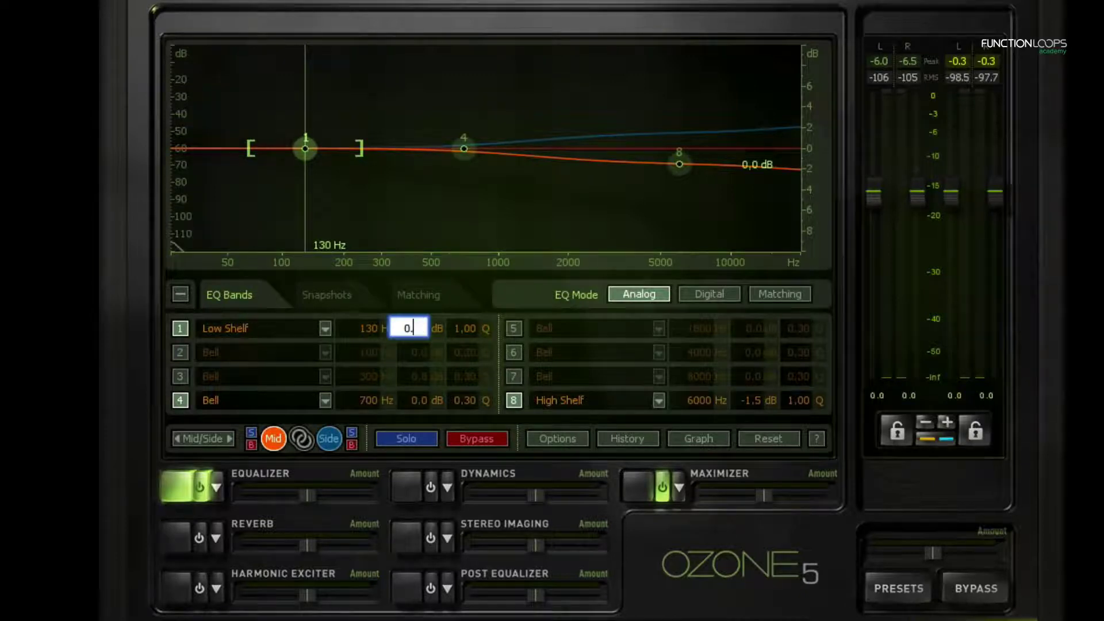
{"action": "key", "text": "Return"}
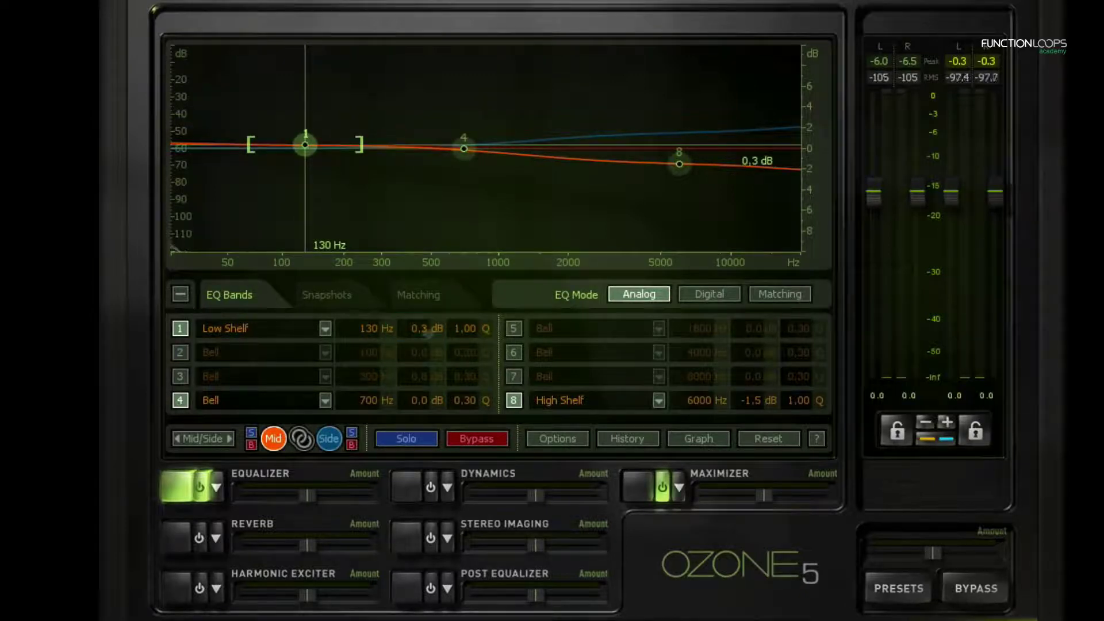
- Set the Side band 1 low shelf to 130 Hz with a -1.0 dB cut
{"action": "left_click", "coordinate": [333, 445]}
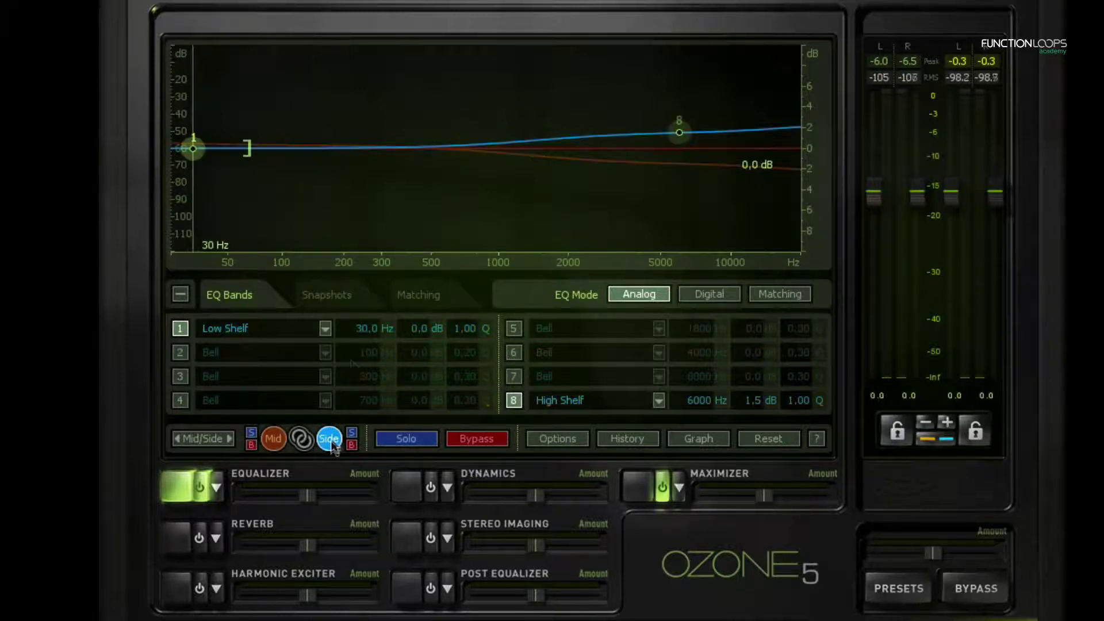
{"action": "double_click", "coordinate": [366, 332]}
{"action": "type", "text": "130"}
{"action": "key", "text": "Return"}
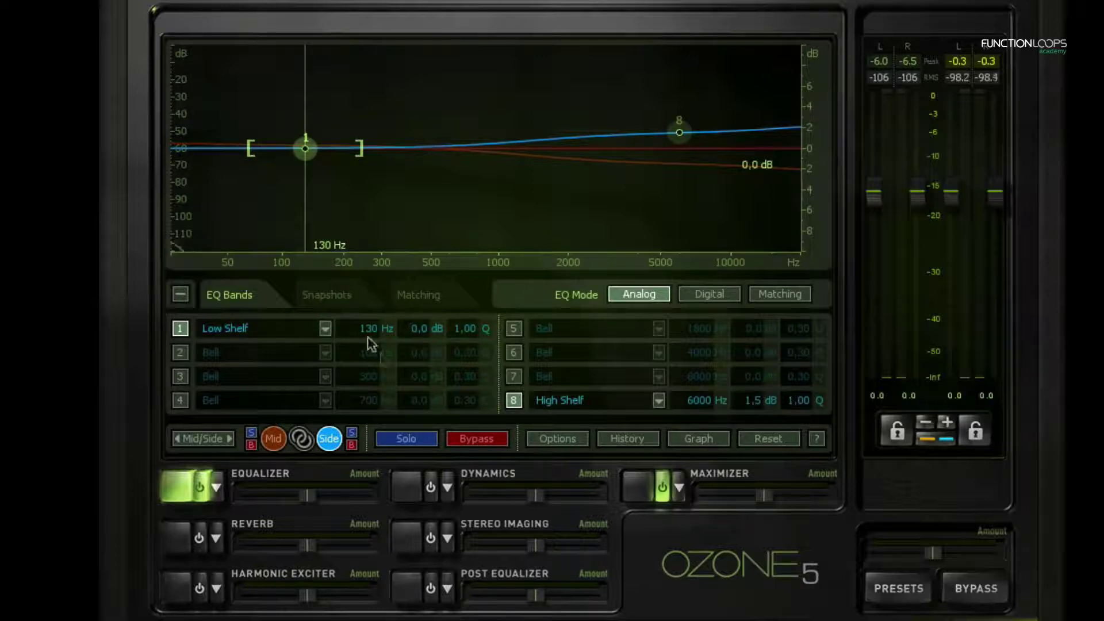
{"action": "double_click", "coordinate": [424, 331]}
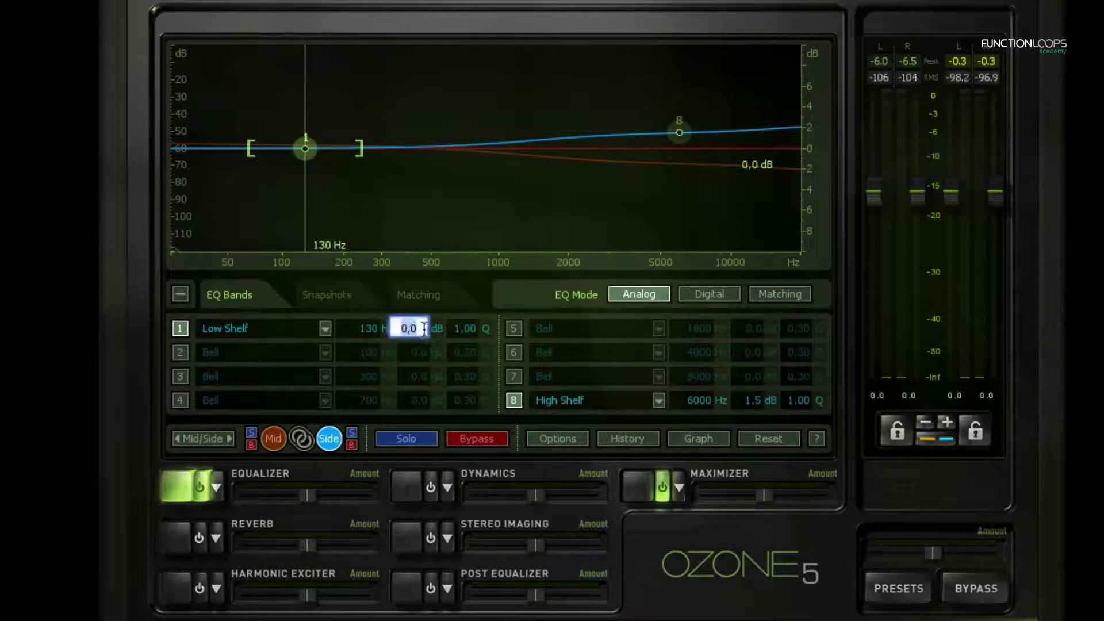
{"action": "type", "text": "-1"}
{"action": "key", "text": "Return"}
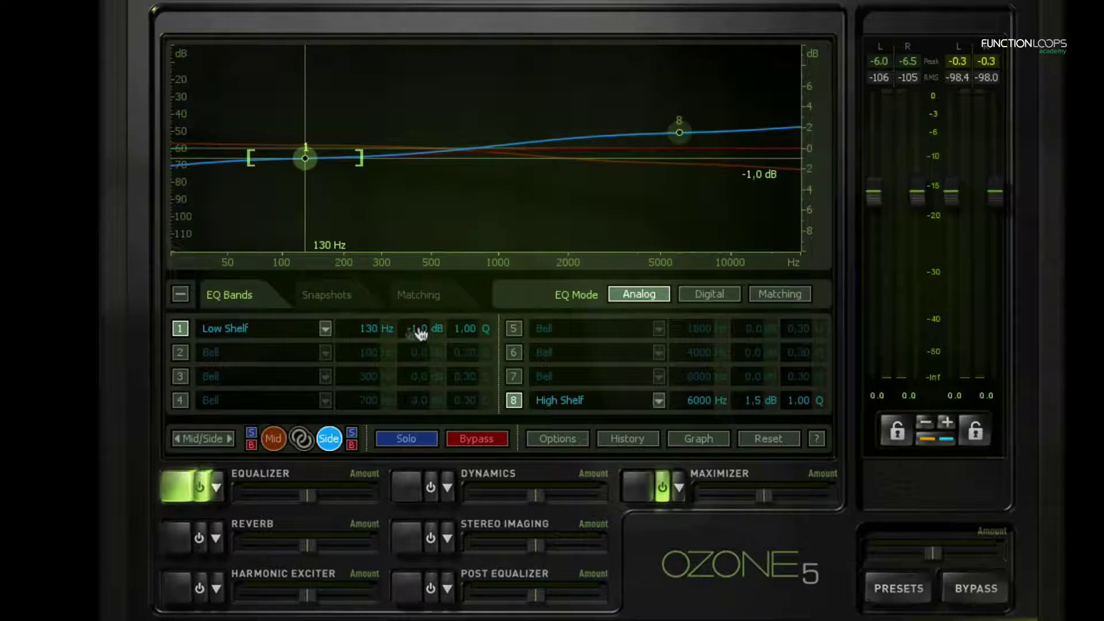
- Start playback and raise the Mid low-shelf boost to 0.7 dB
{"action": "left_click", "coordinate": [269, 438]}
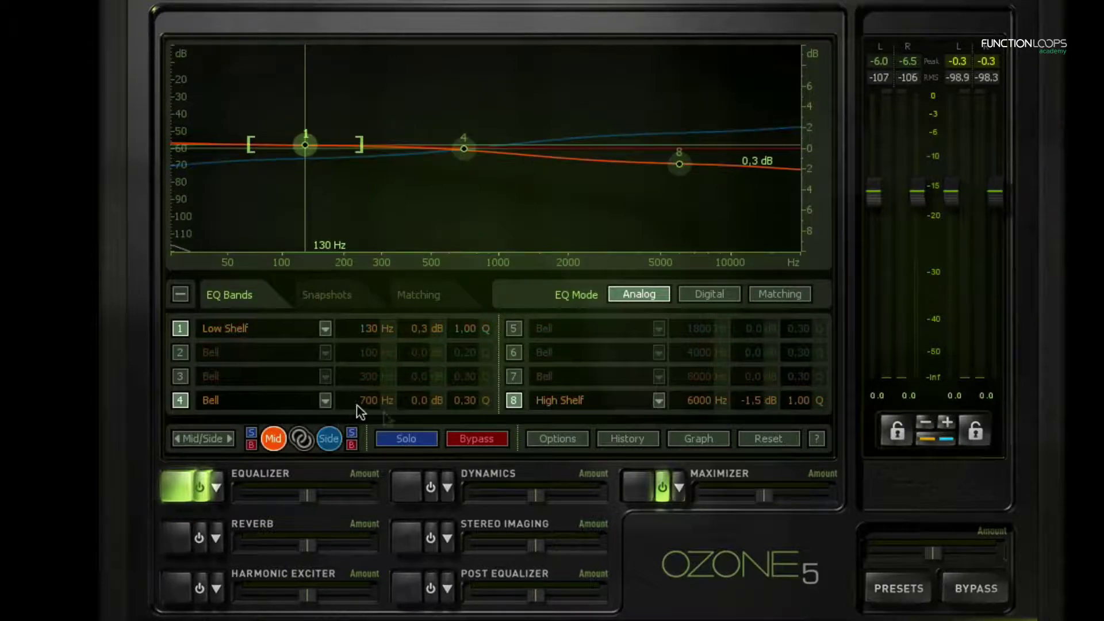
{"action": "key", "text": "space"}
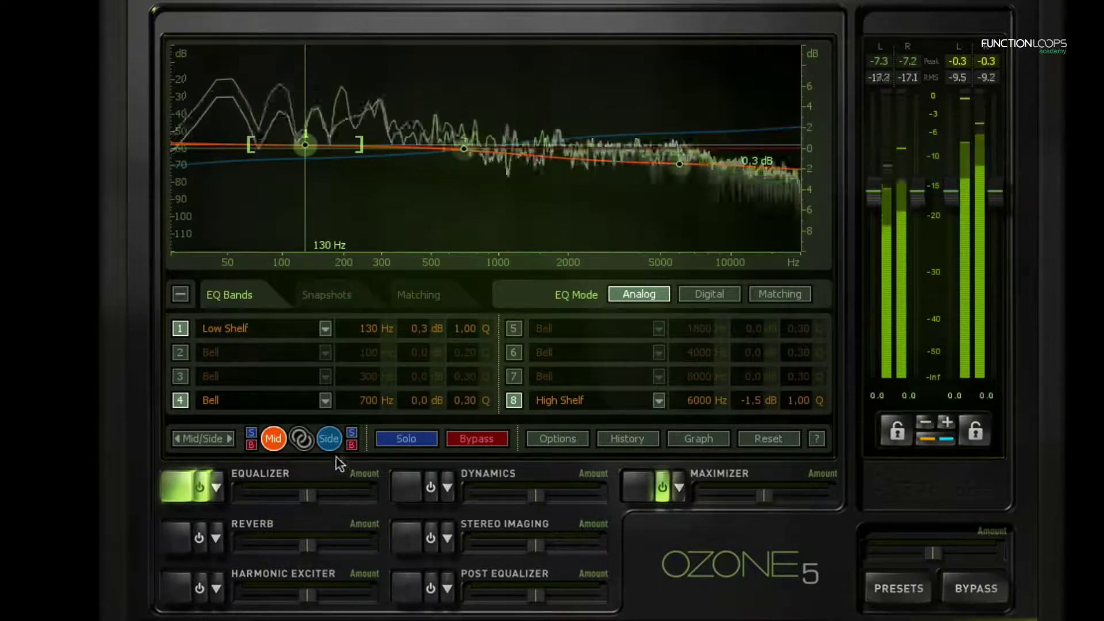
{"action": "double_click", "coordinate": [422, 340]}
{"action": "type", "text": "0,"}
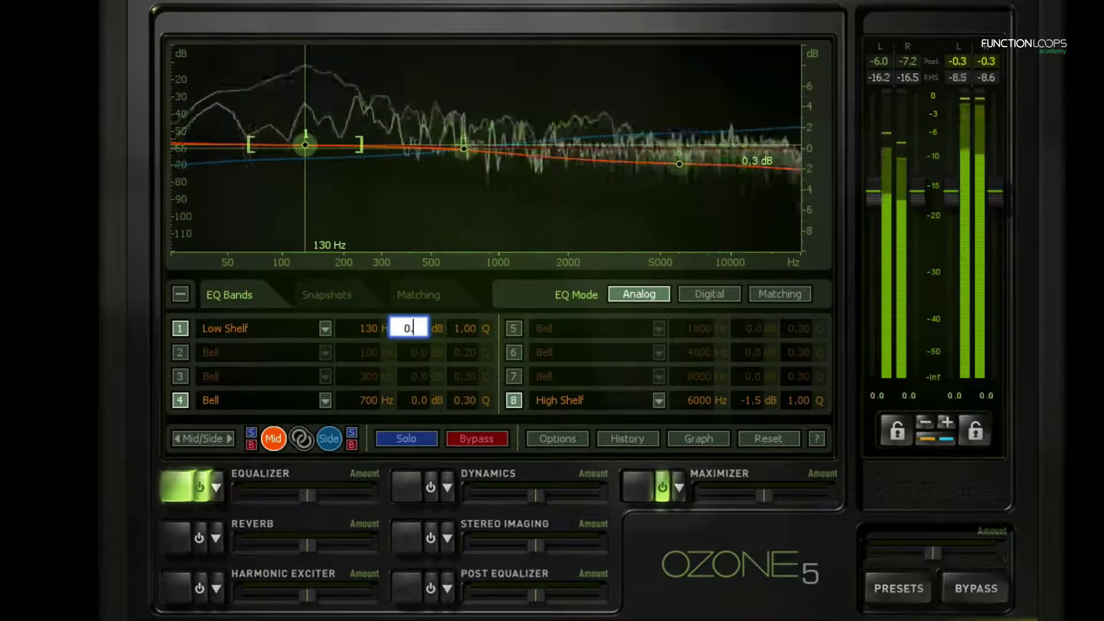
{"action": "type", "text": "7"}
{"action": "key", "text": "Return"}
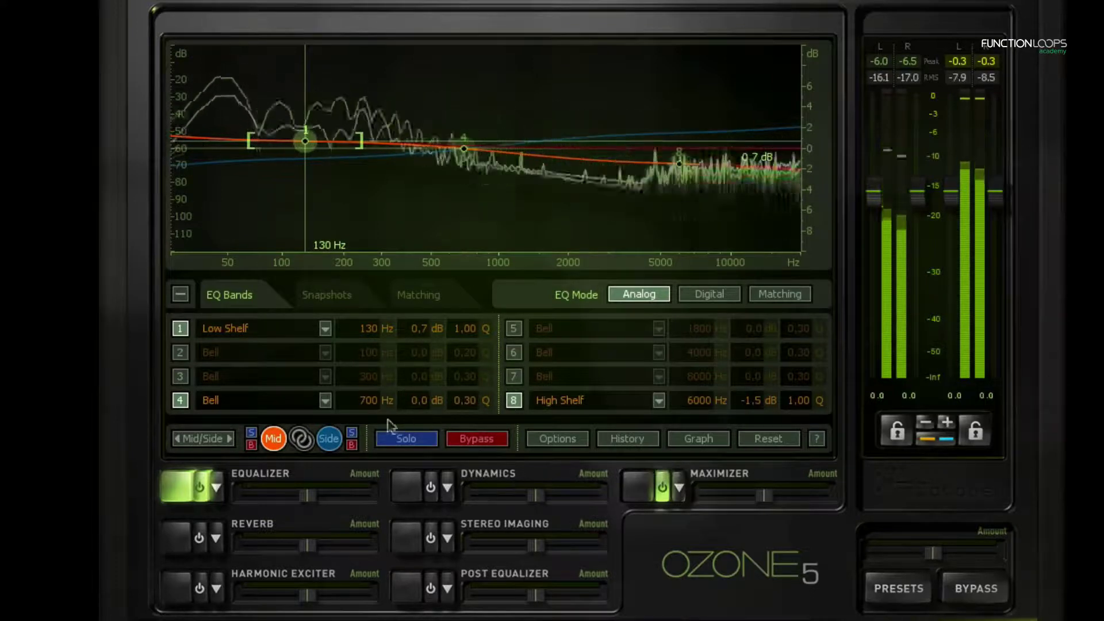
- Display the Side EQ showing its -1.0 dB 130 Hz and +1.5 dB 6000 Hz shelves
{"action": "left_click", "coordinate": [329, 438]}
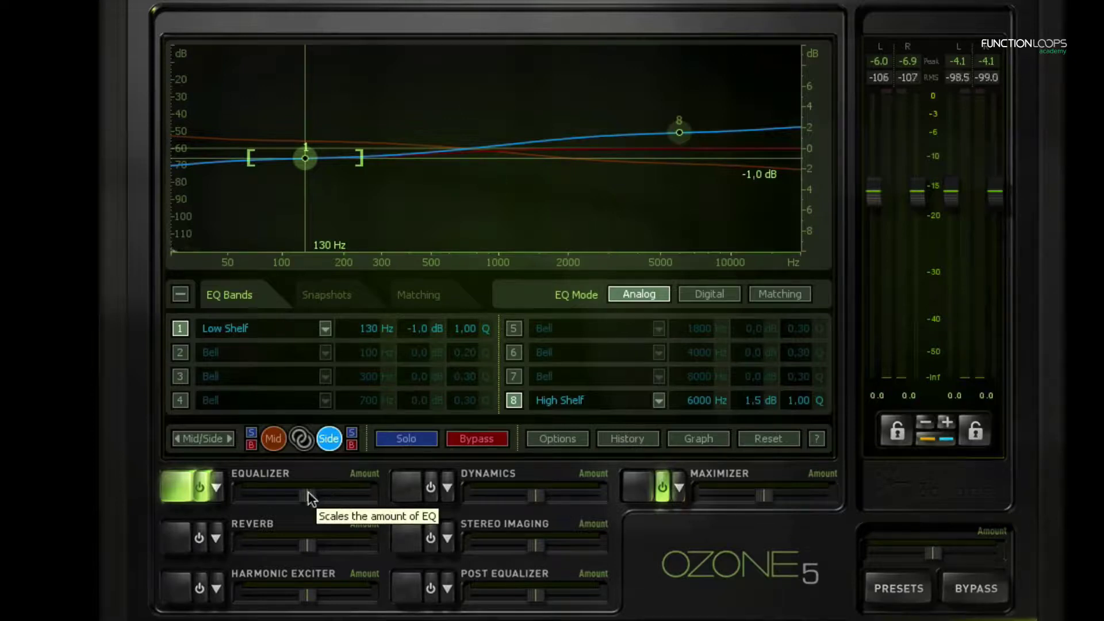
- Lower the Equalizer Amount, stop playback, and enable the Stereo Imaging module with its band widths shown
{"action": "mouse_move", "coordinate": [310, 497]}
{"action": "left_mouse_down"}
{"action": "mouse_move", "coordinate": [265, 499]}
{"action": "mouse_move", "coordinate": [425, 514]}
{"action": "mouse_move", "coordinate": [304, 495]}
{"action": "left_mouse_up"}
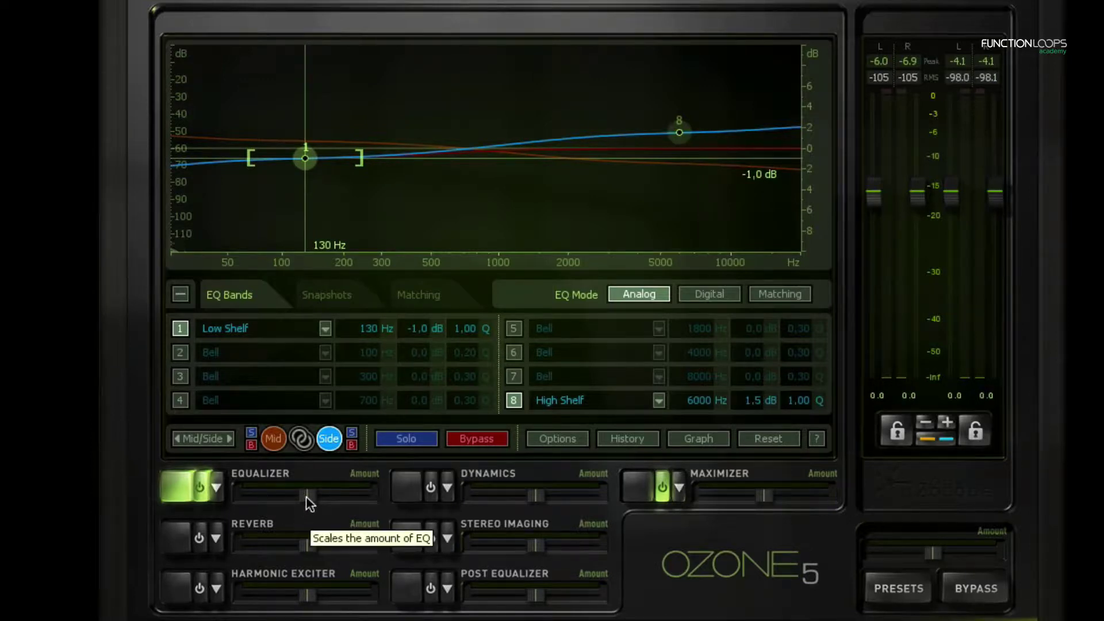
{"action": "mouse_move", "coordinate": [306, 496]}
{"action": "left_mouse_down"}
{"action": "mouse_move", "coordinate": [264, 499]}
{"action": "mouse_move", "coordinate": [414, 514]}
{"action": "mouse_move", "coordinate": [201, 491]}
{"action": "mouse_move", "coordinate": [299, 502]}
{"action": "left_mouse_up"}
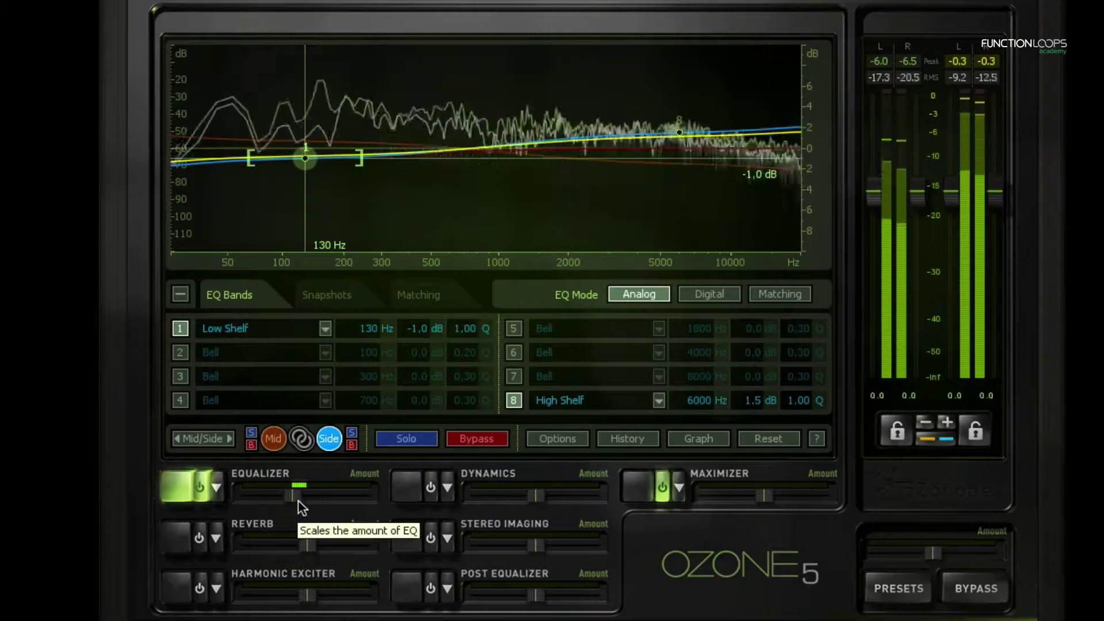
{"action": "key", "text": "space"}
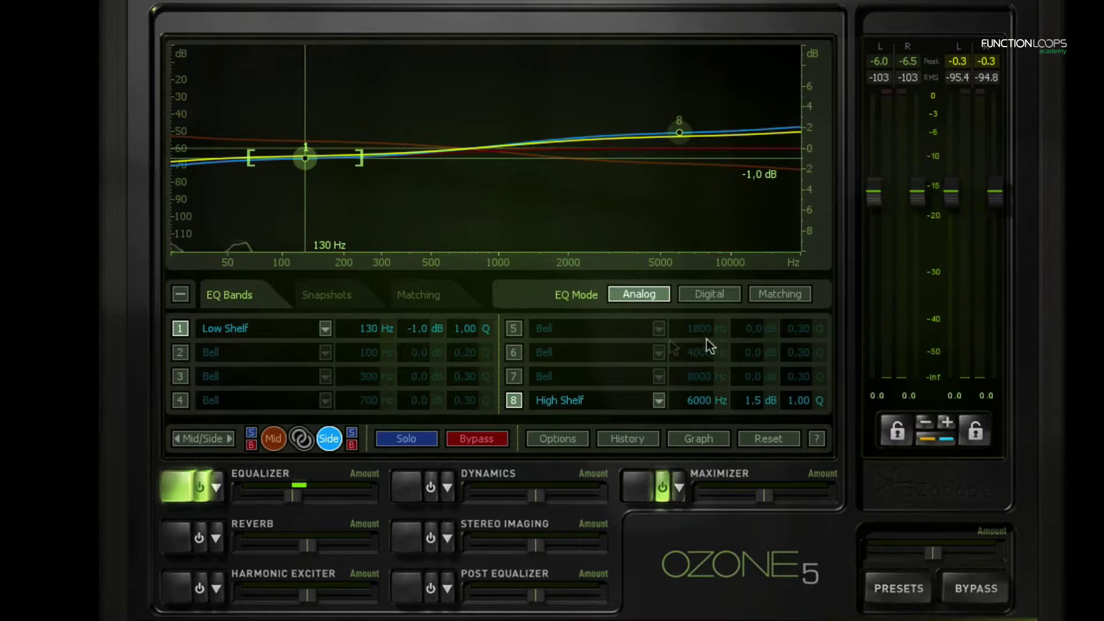
{"action": "left_click", "coordinate": [426, 541]}
{"action": "left_click", "coordinate": [412, 541]}
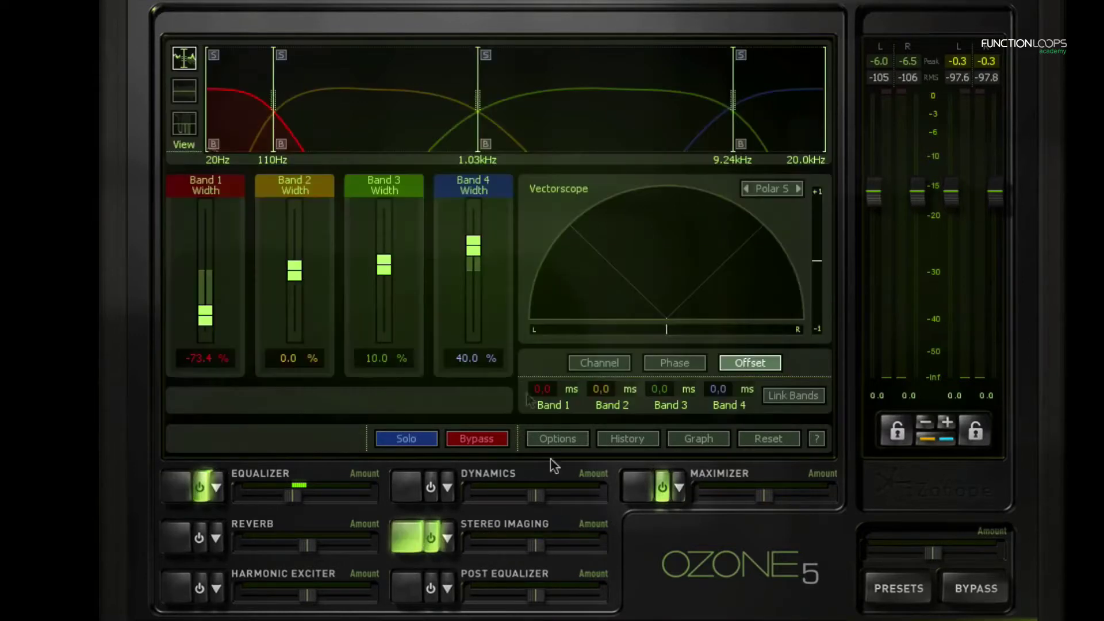